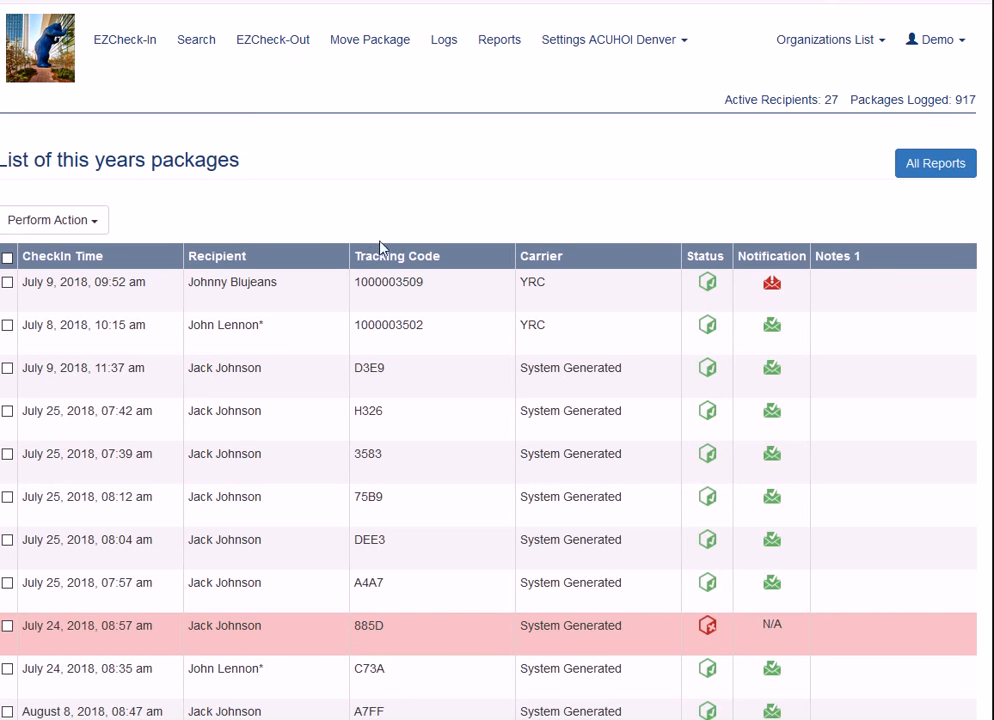
- Scroll down and back up through this year's package list
scroll(623, 250, "down", 7)
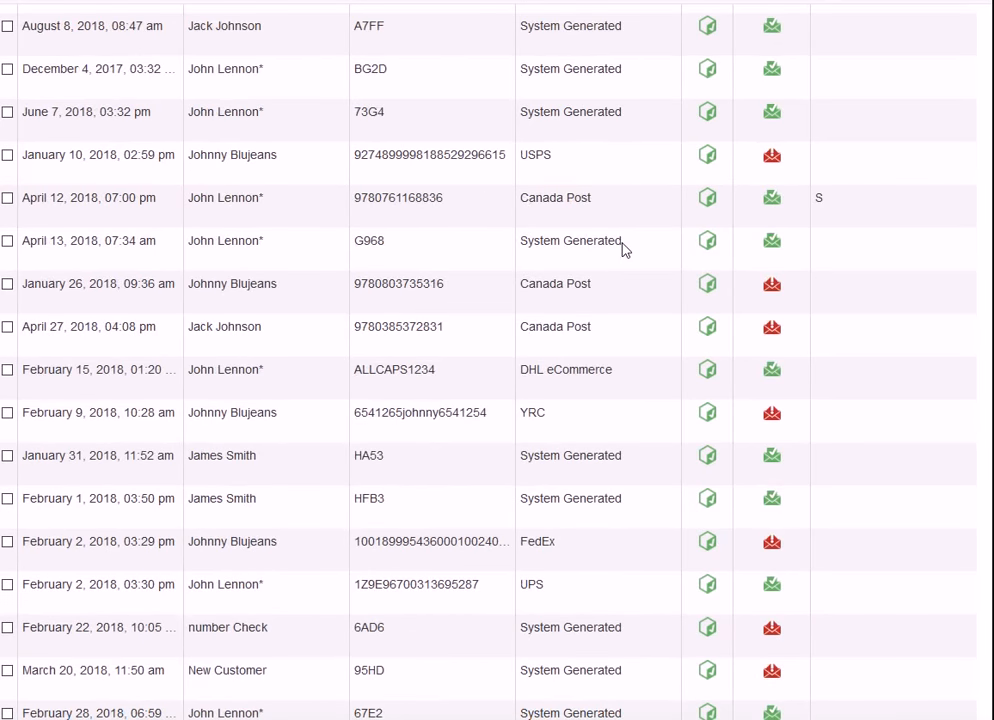
scroll(623, 250, "up", 7)
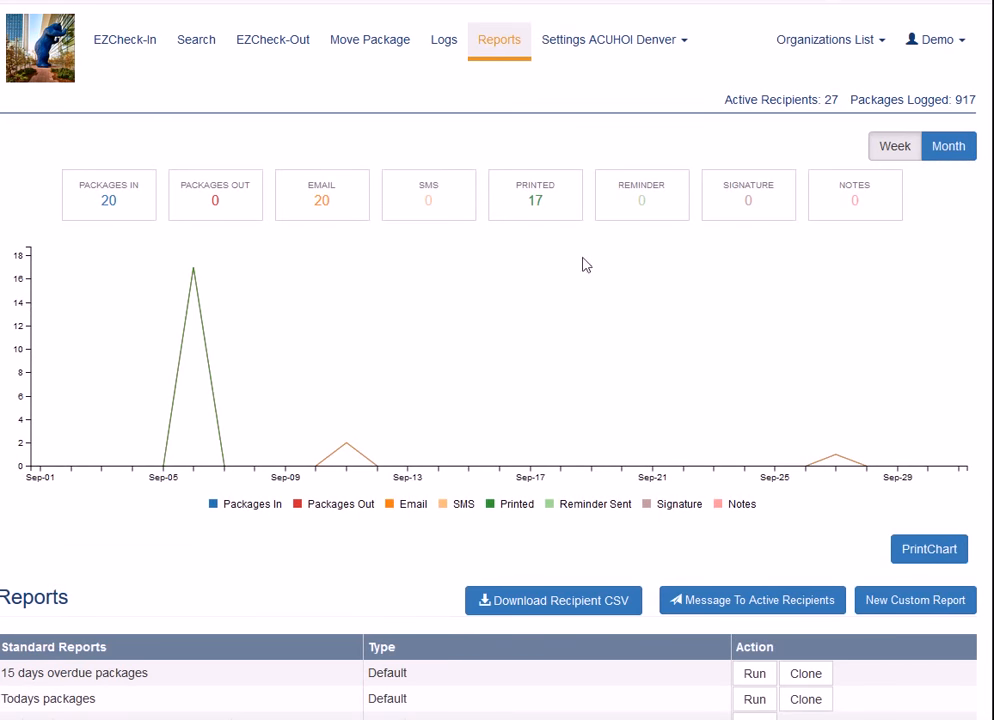
- Start a new custom report and name it New List view report
scroll(832, 308, "down", 5)
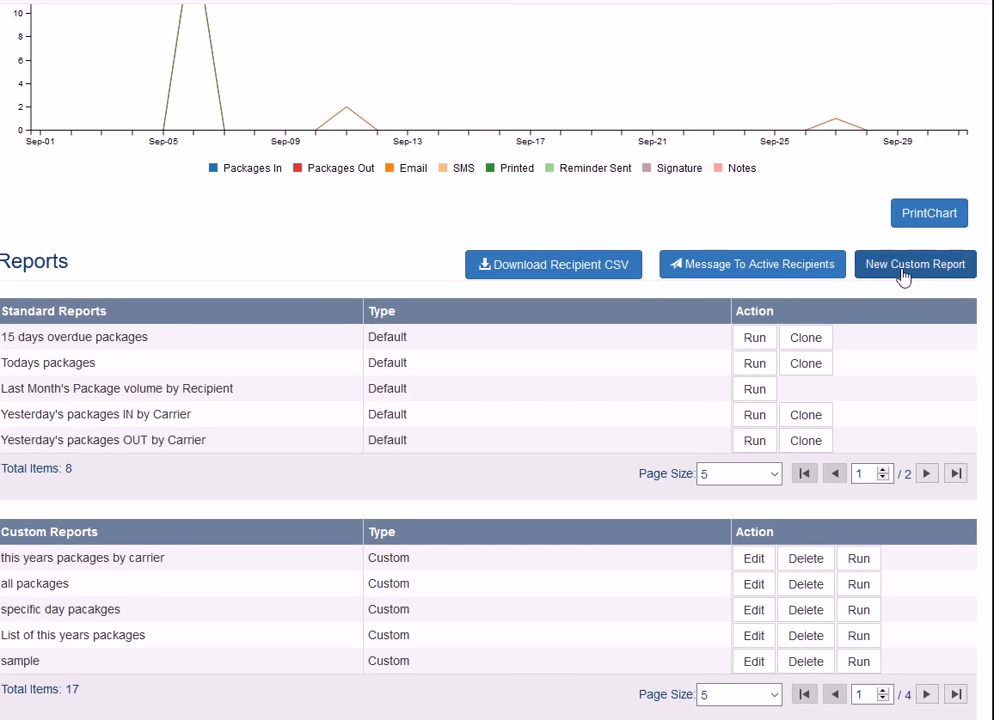
scroll(903, 277, "up", 3)
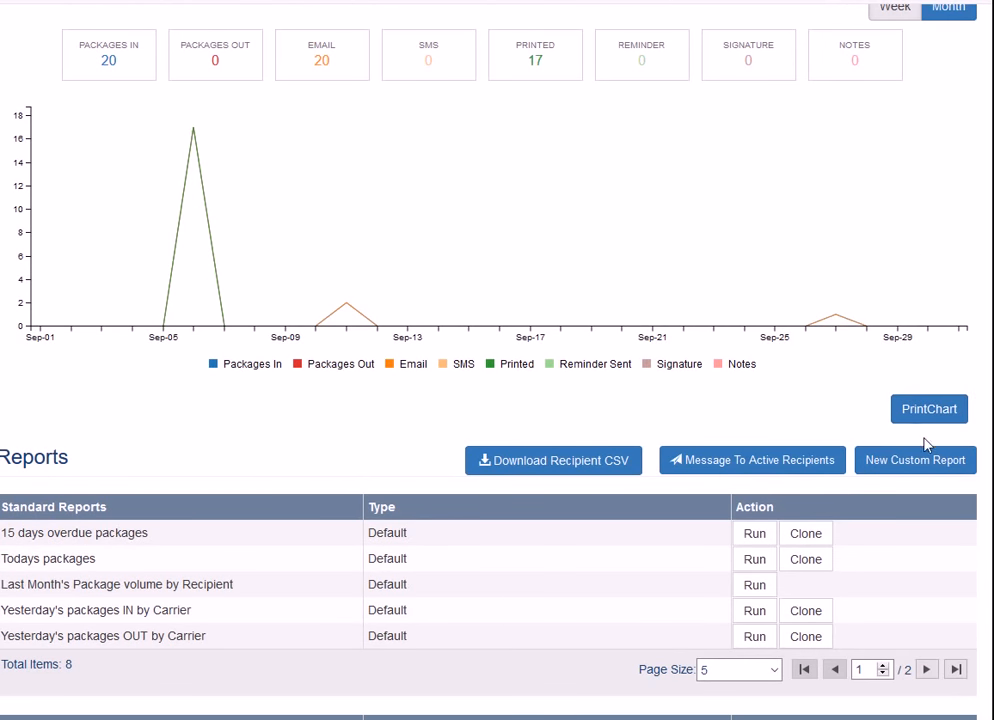
left_click(846, 466)
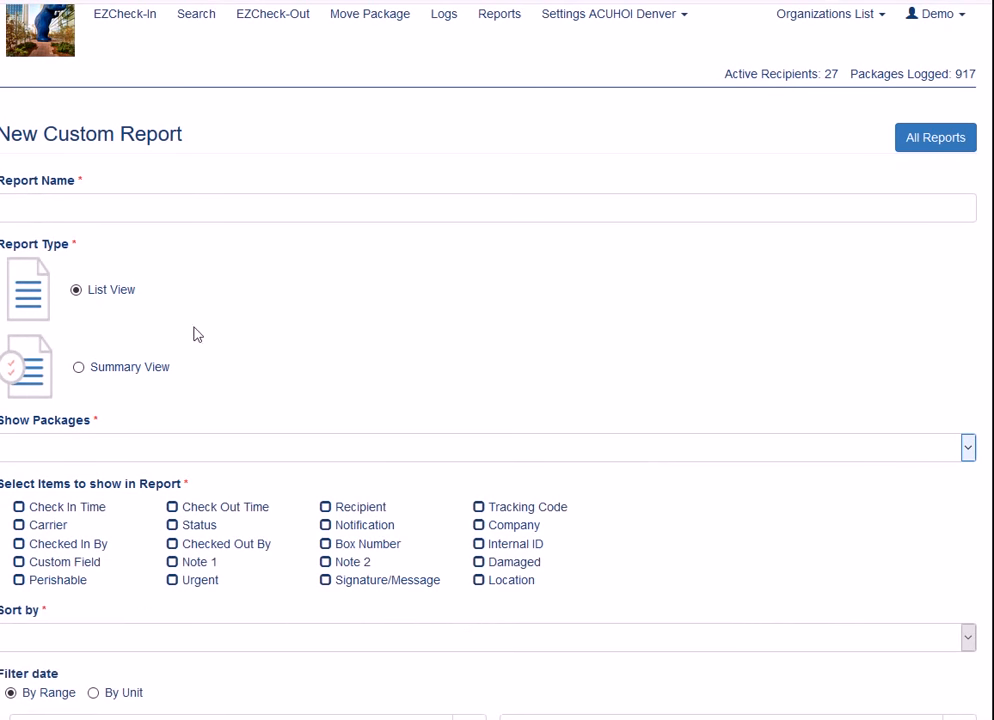
left_click(285, 217)
type("New List view report")
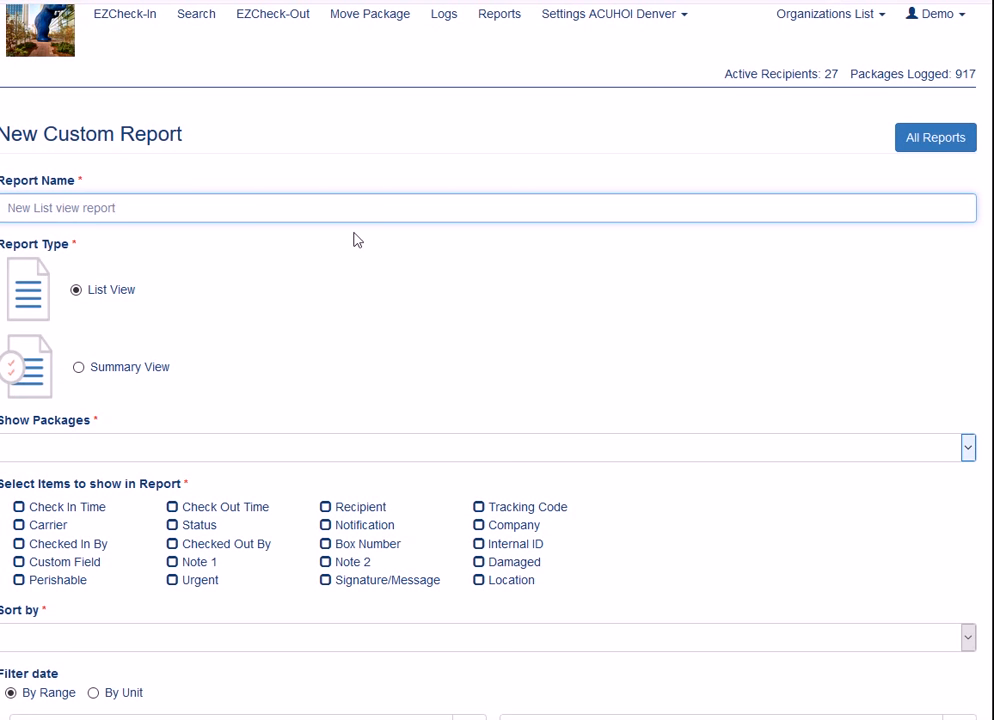
- Keep the report type as List View and show packages of Any status
scroll(284, 233, "down", 2)
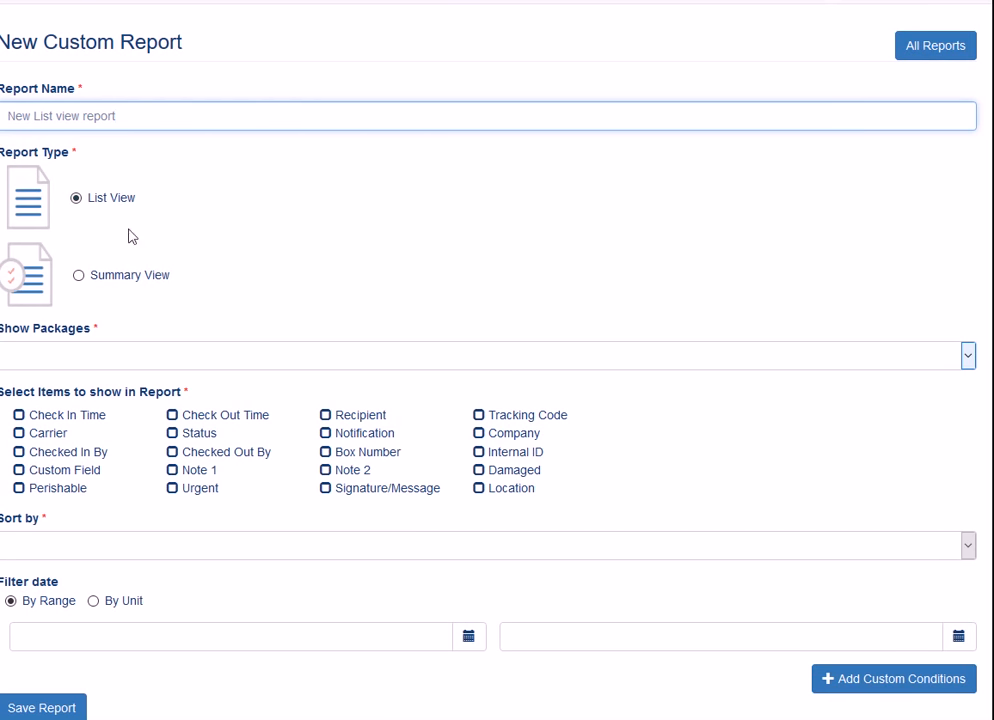
left_click(80, 276)
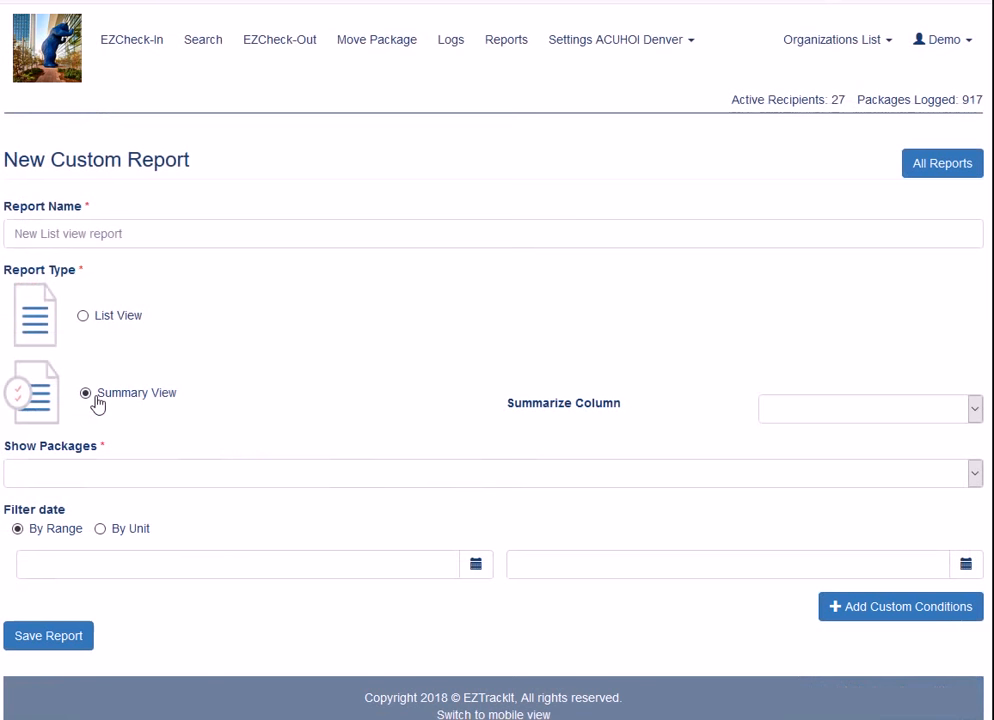
left_click(84, 316)
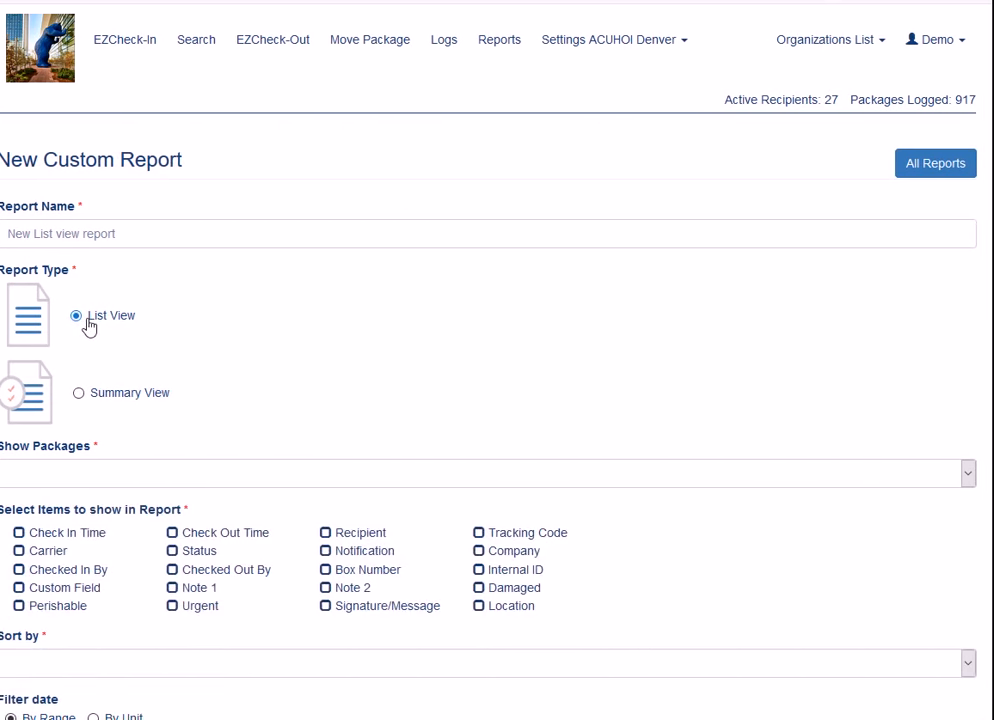
scroll(206, 384, "down", 2)
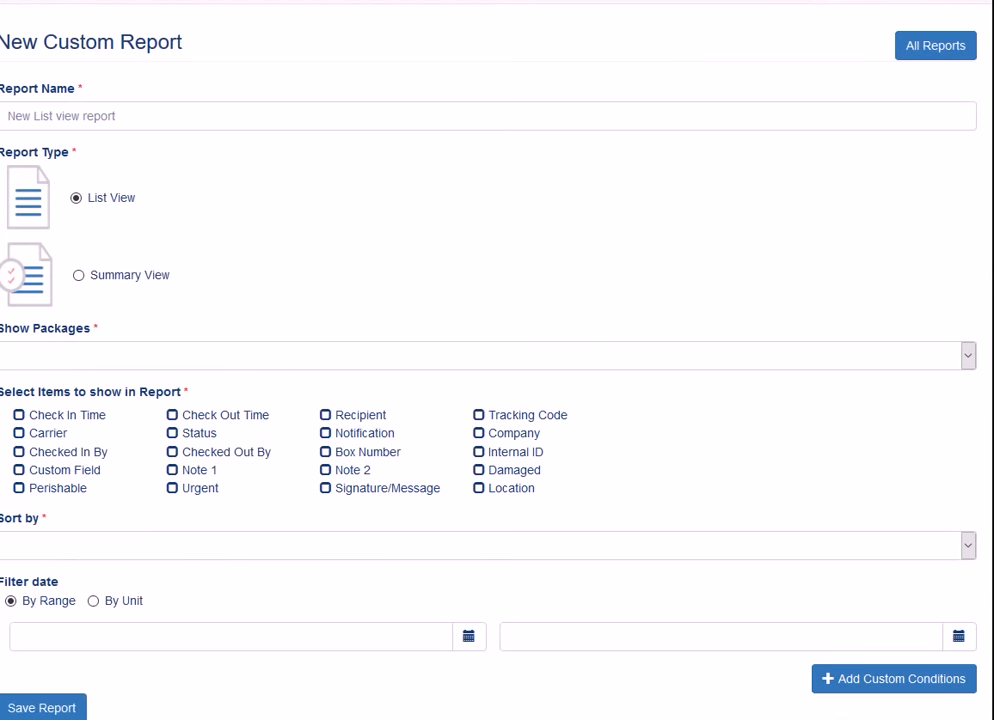
left_click(956, 358)
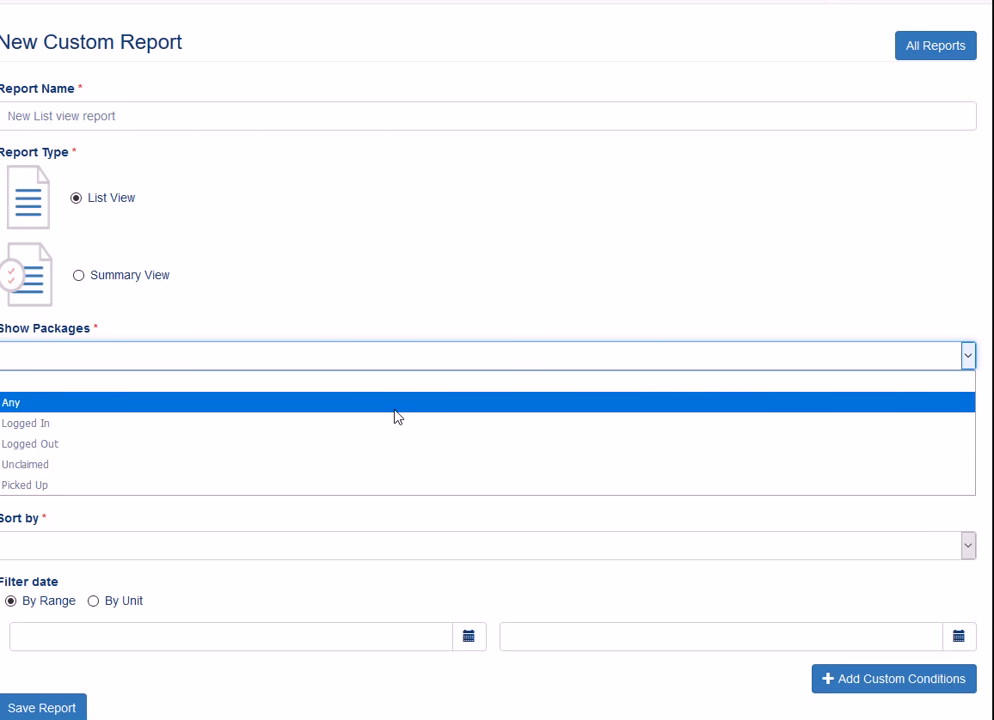
left_click(14, 404)
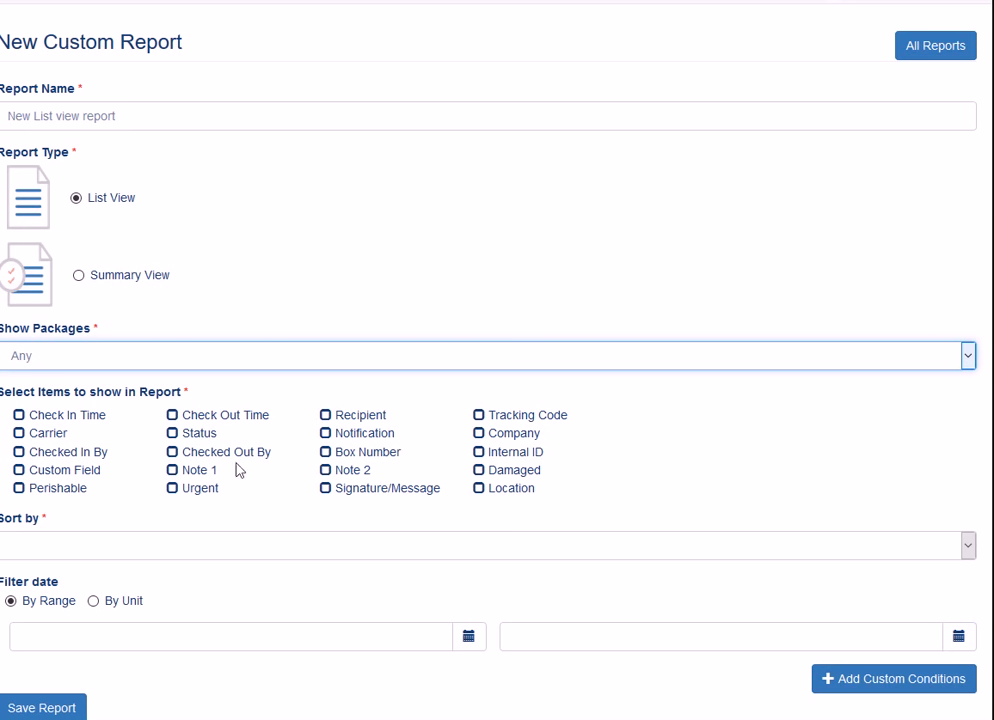
- Include Check In Time, Carrier, Checked In By, Check Out Time, Status, Box Number, Tracking Code and Company
left_click(19, 415)
left_click(22, 434)
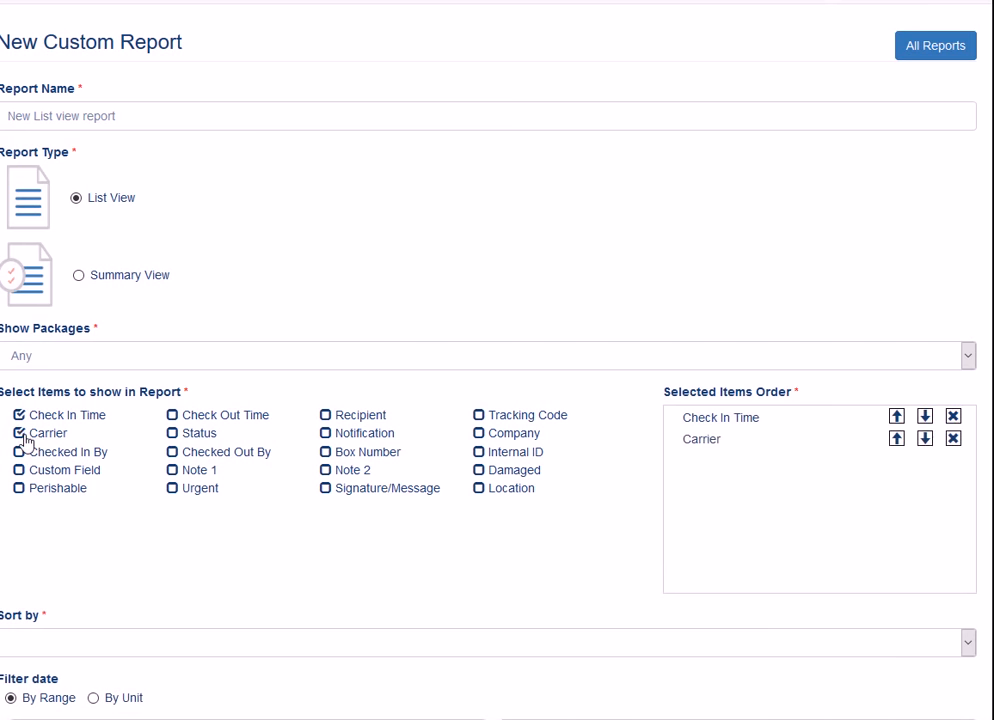
left_click(18, 455)
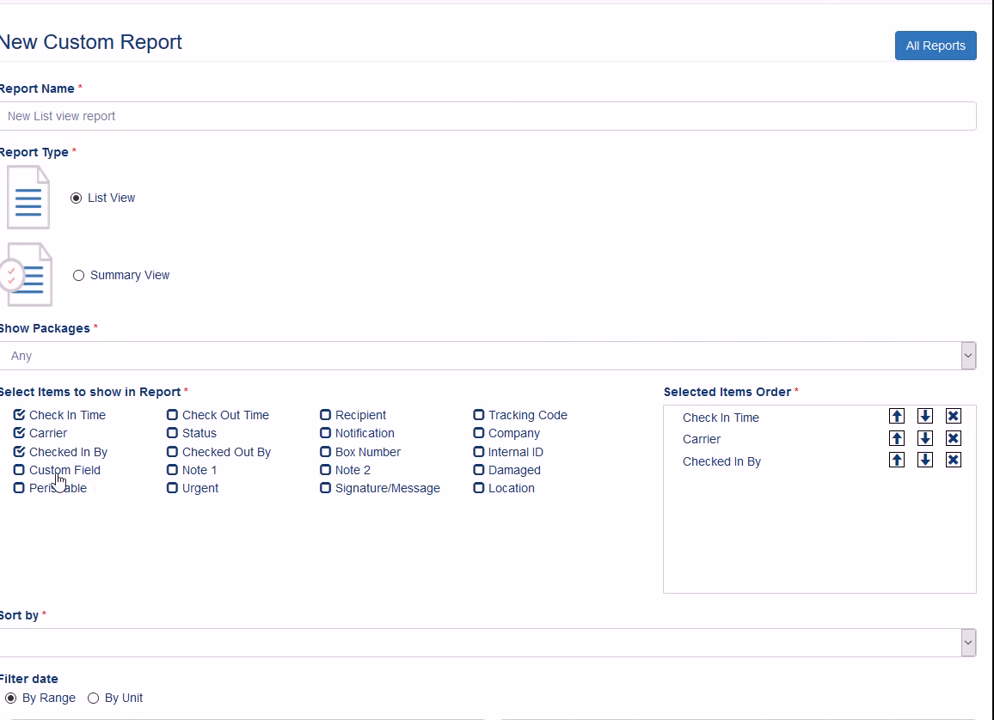
left_click(173, 416)
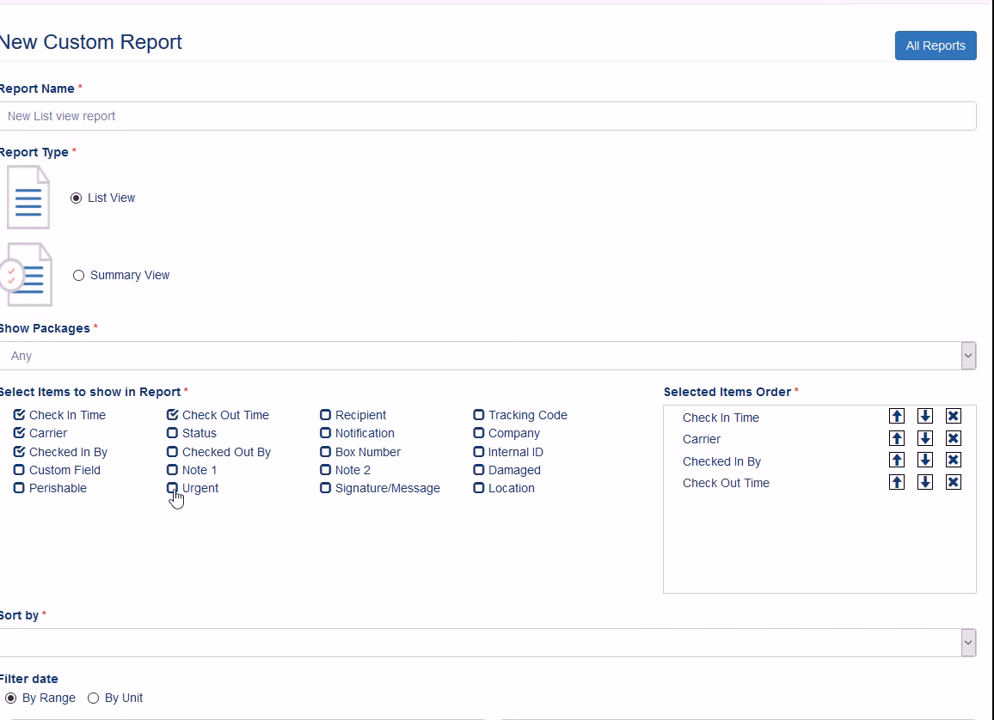
left_click(172, 434)
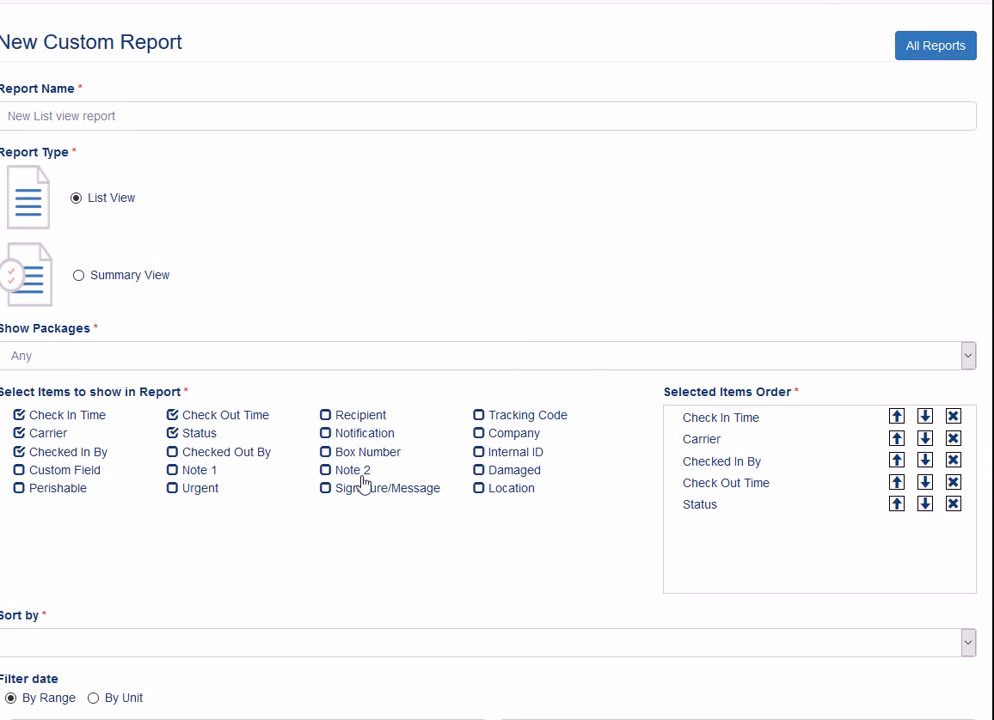
left_click(326, 452)
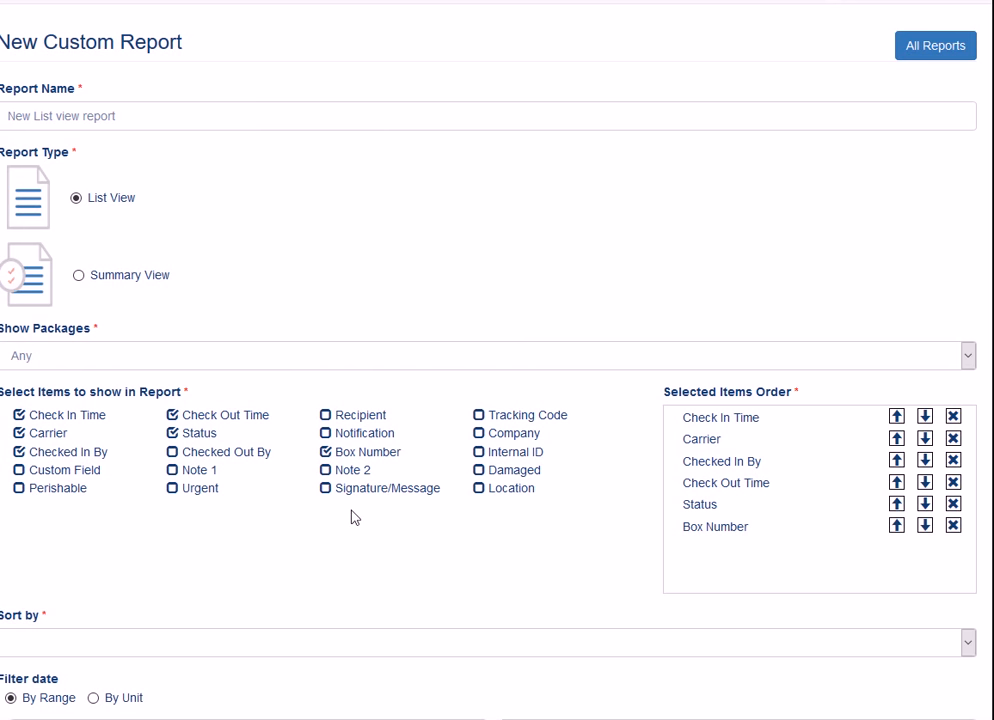
left_click(479, 416)
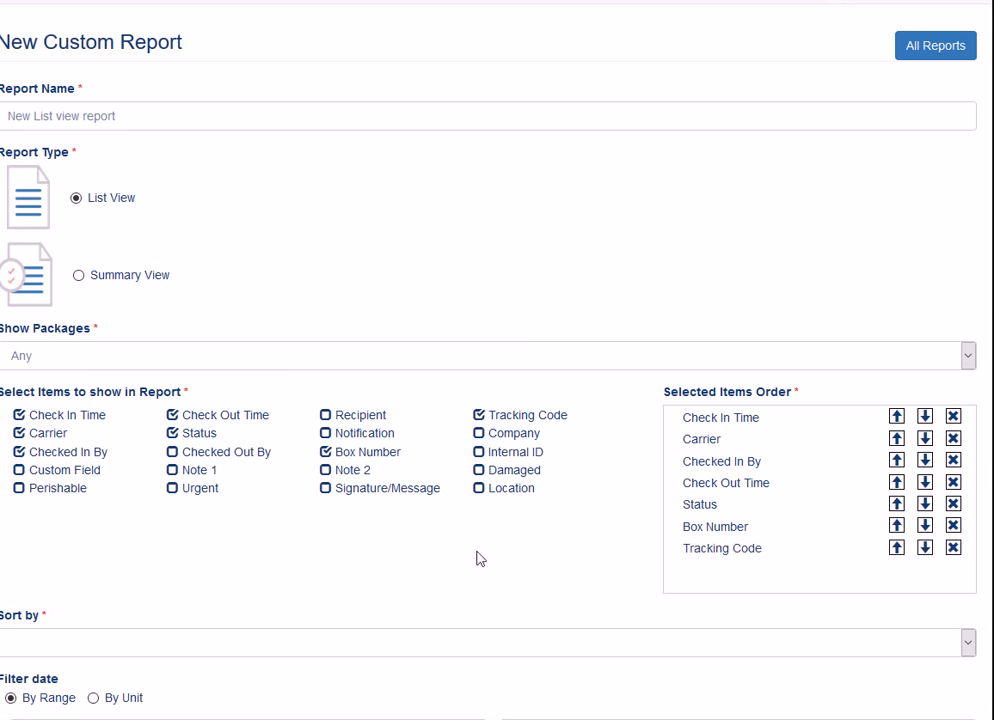
left_click(478, 436)
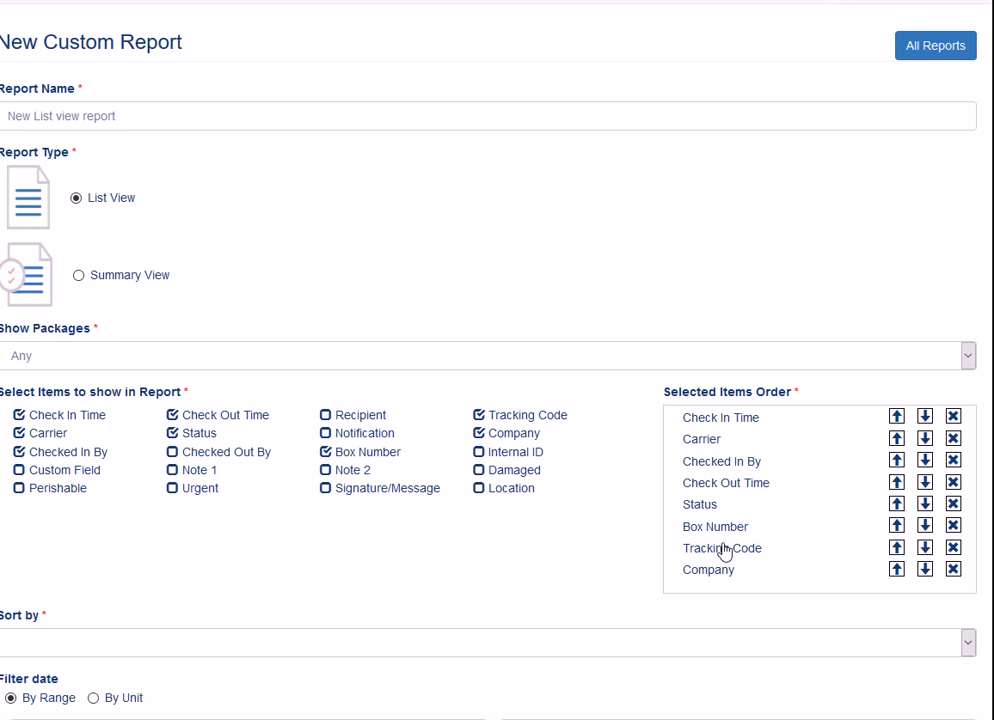
- Move Tracking Code up four places to third position in the column order
left_click(897, 550)
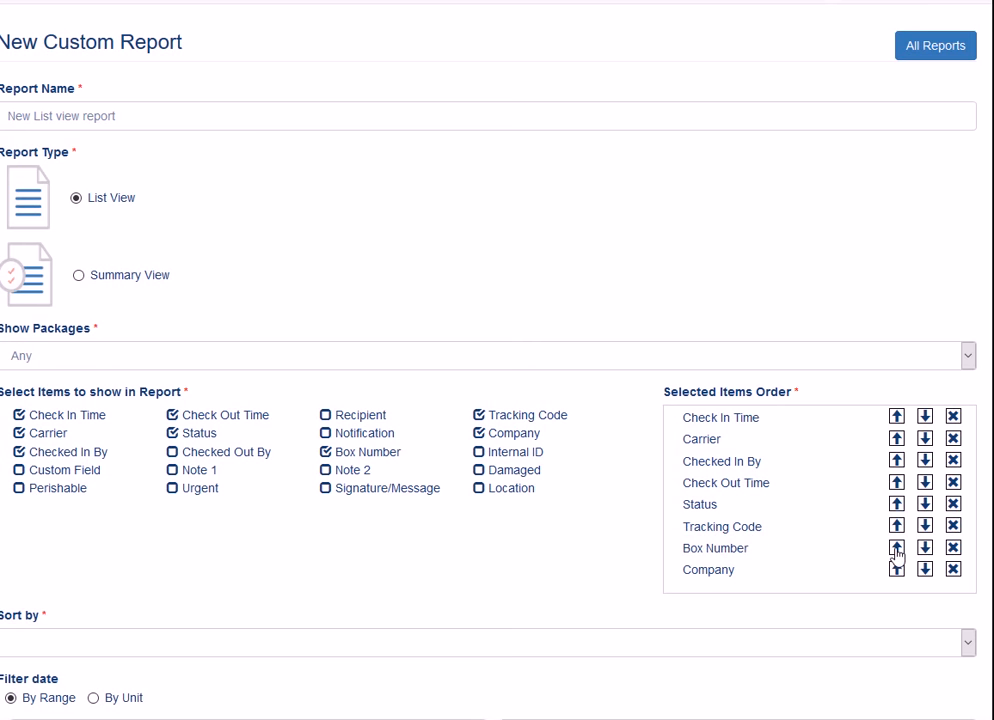
left_click(897, 526)
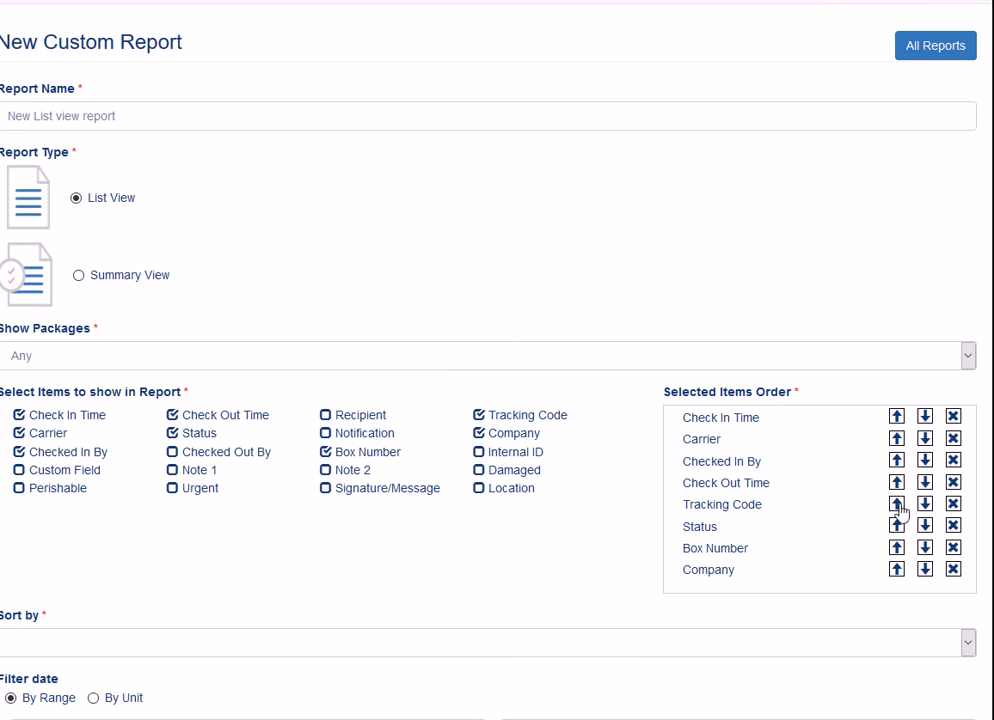
left_click(897, 504)
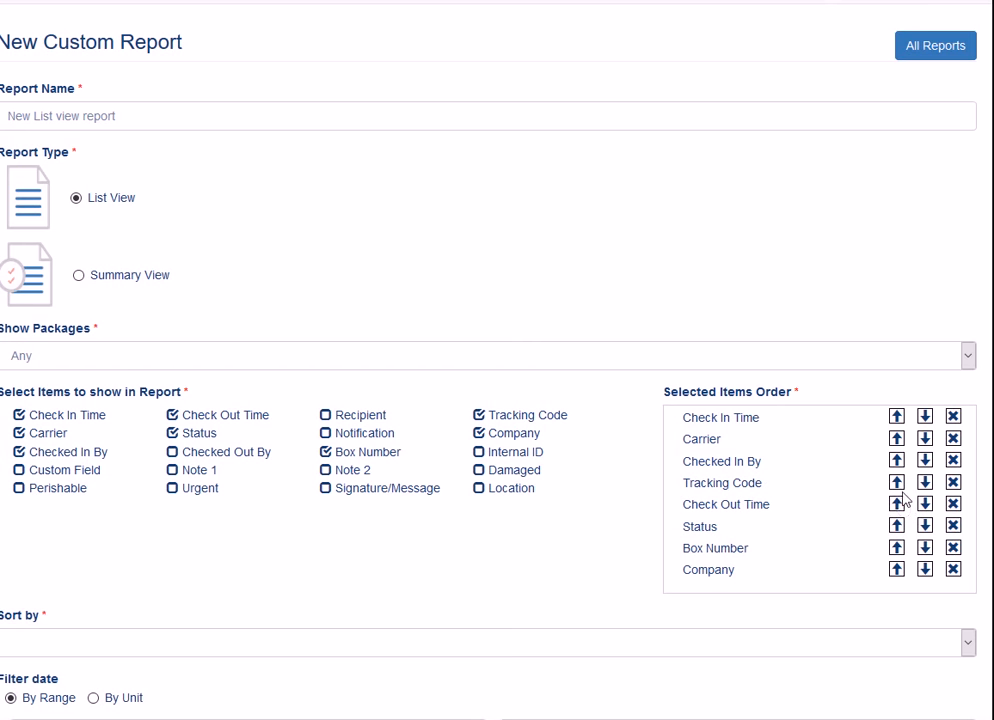
left_click(897, 482)
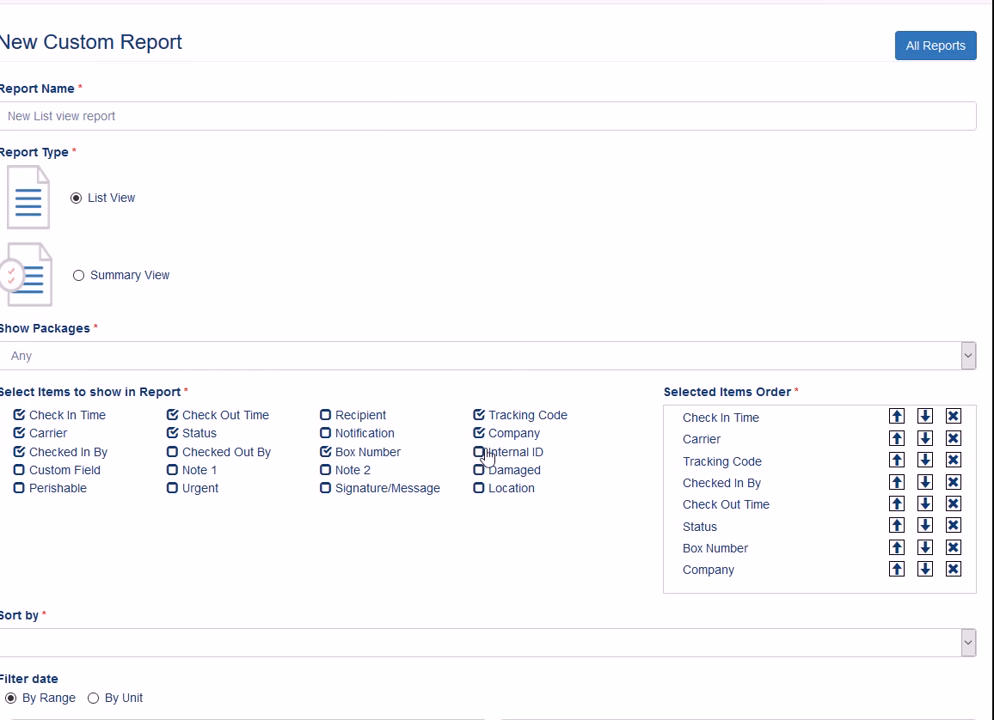
- Sort the report by Check In Time
scroll(610, 462, "down", 1)
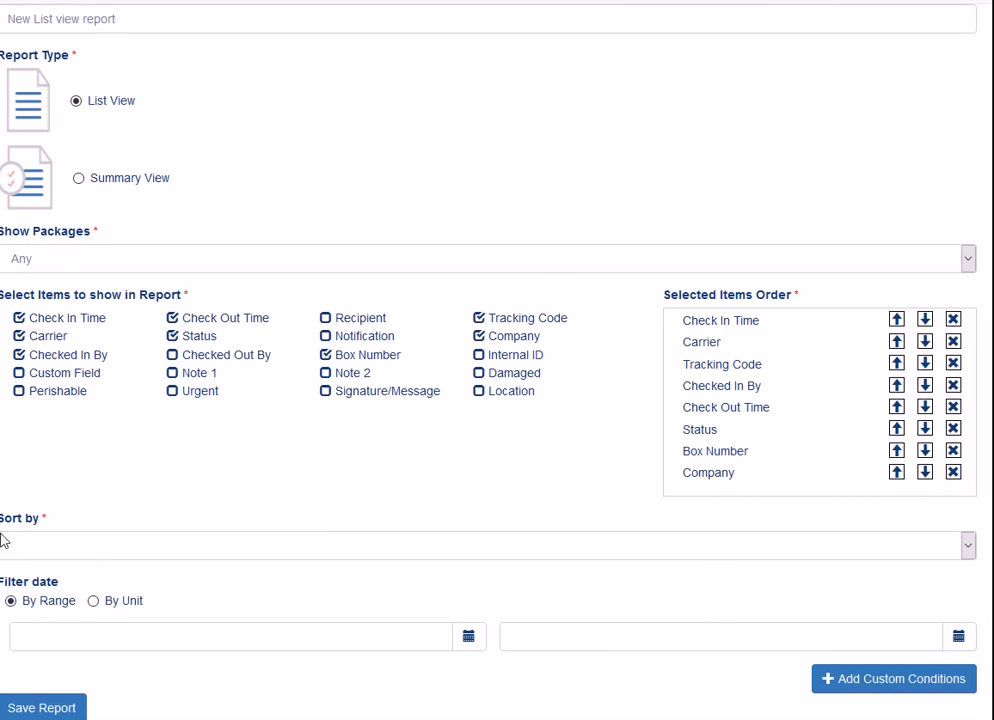
left_click(967, 548)
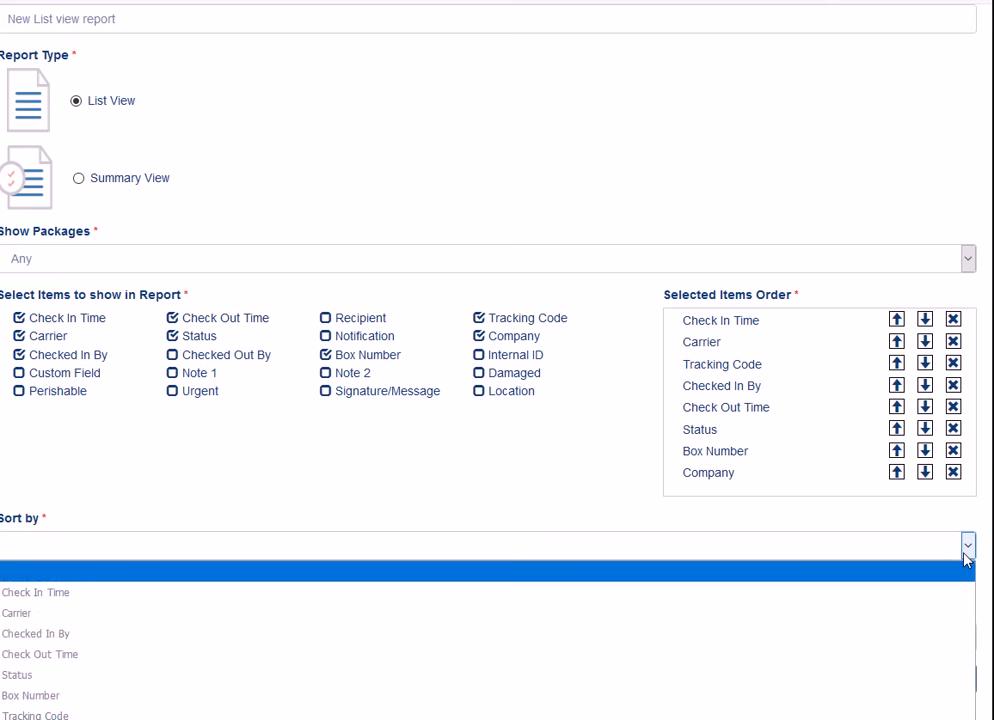
left_click(55, 597)
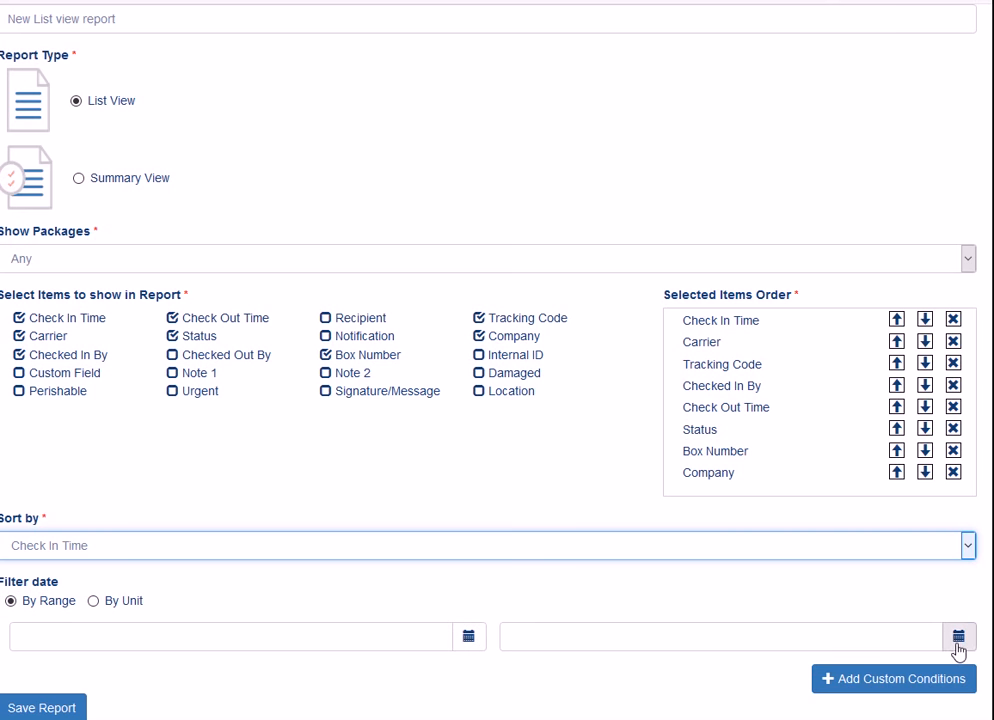
- Filter dates by unit to packages younger than 1 Years and add a custom condition row
left_click(469, 652)
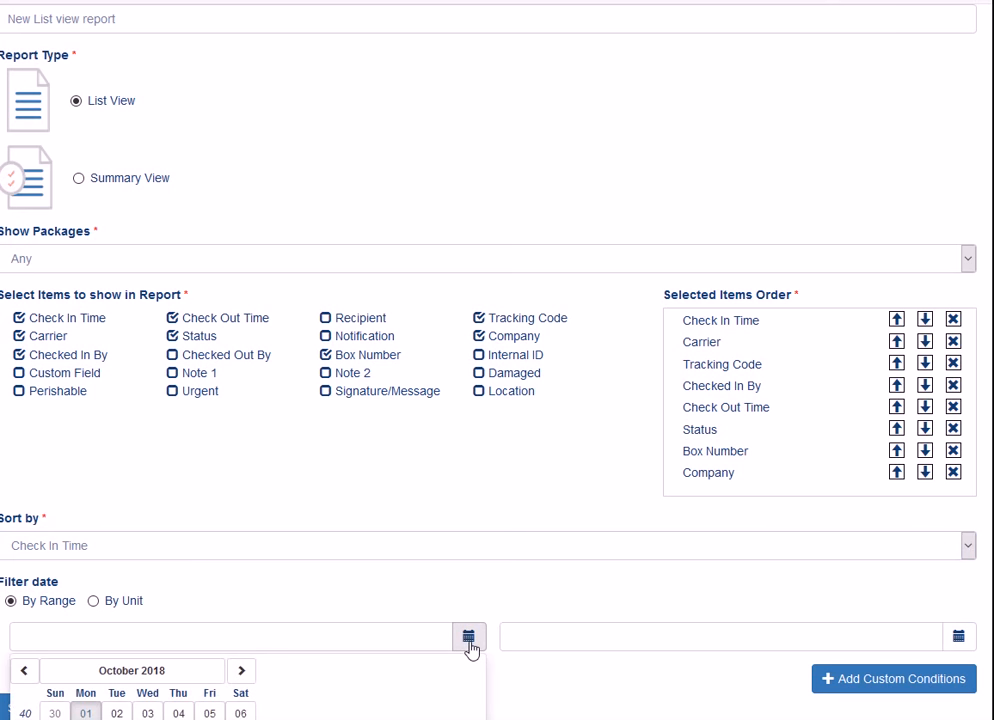
left_click(96, 602)
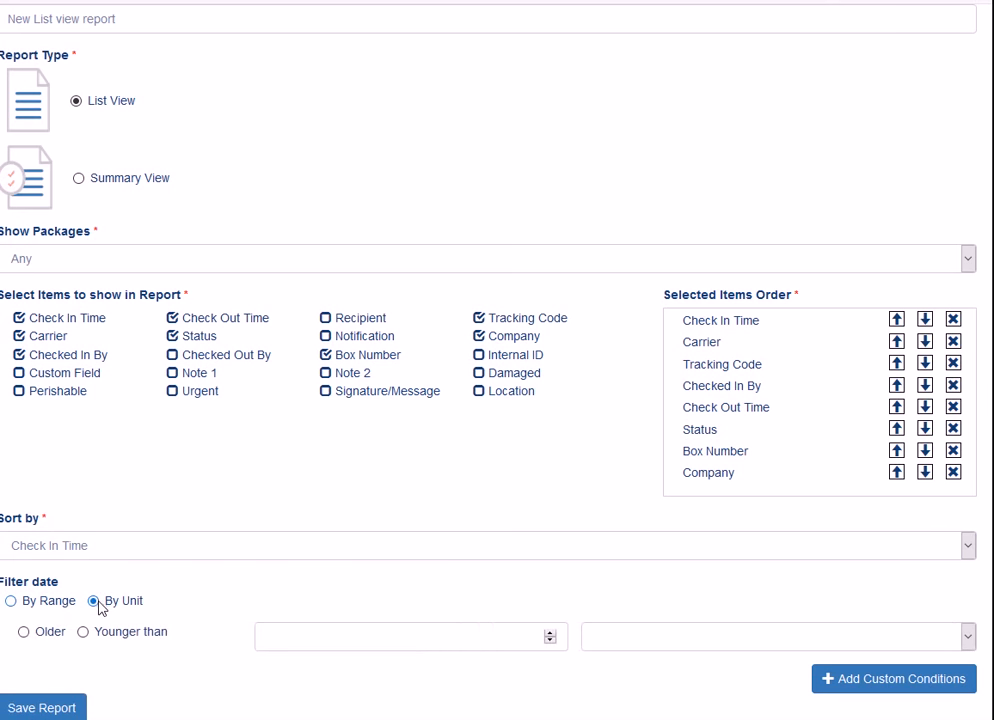
left_click(25, 632)
left_click(550, 633)
left_click(967, 637)
left_click(614, 684)
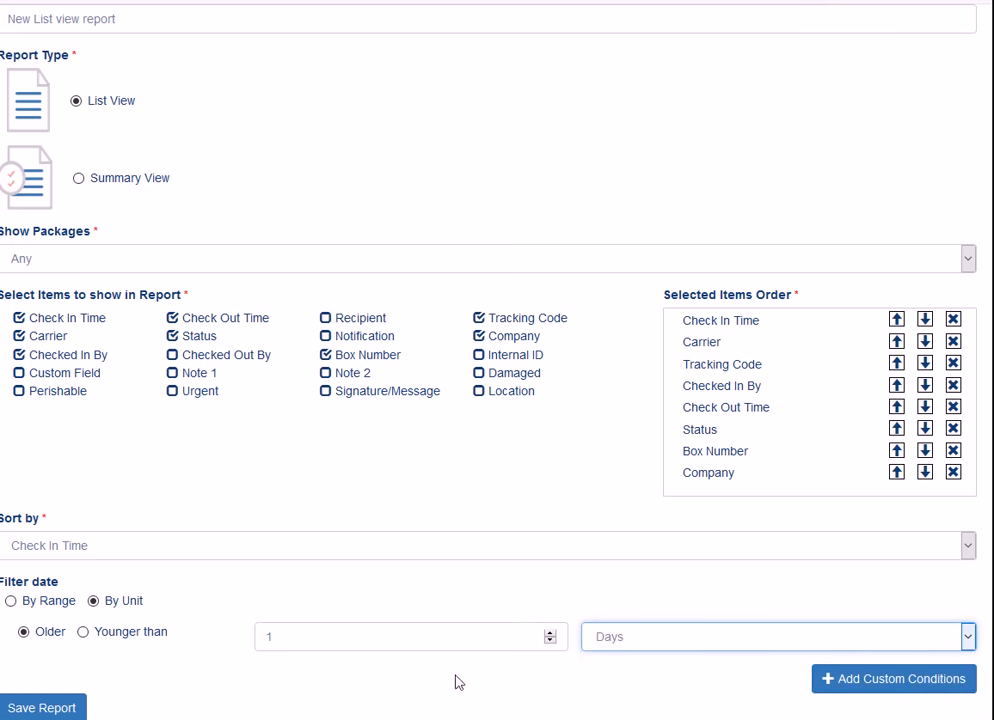
left_click(104, 634)
left_click(967, 637)
left_click(640, 716)
left_click(894, 682)
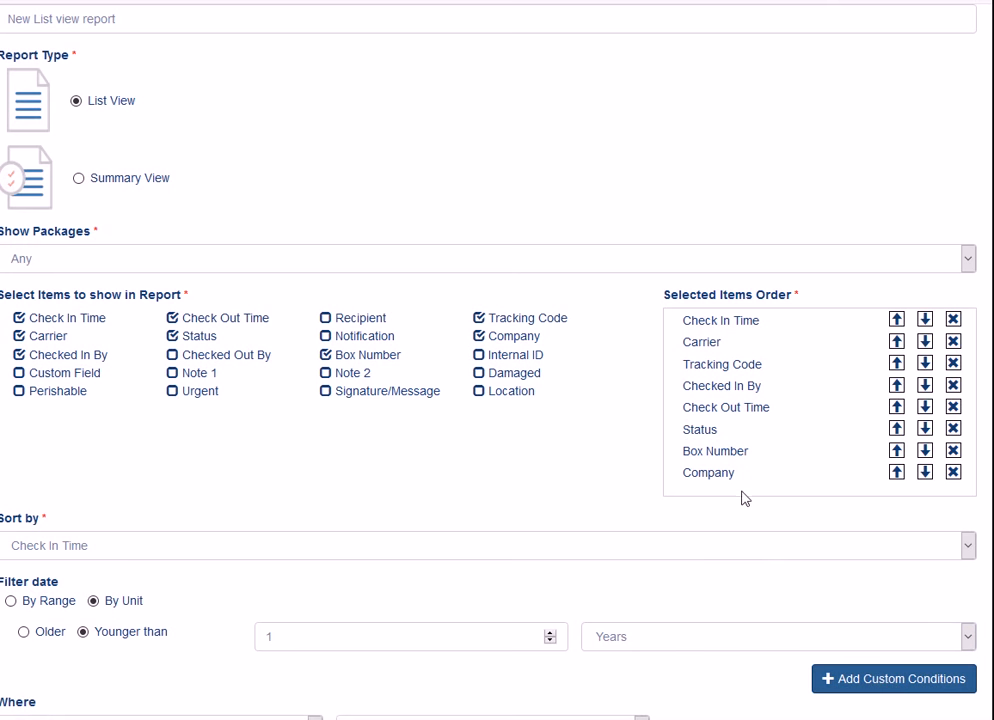
scroll(748, 500, "down", 1)
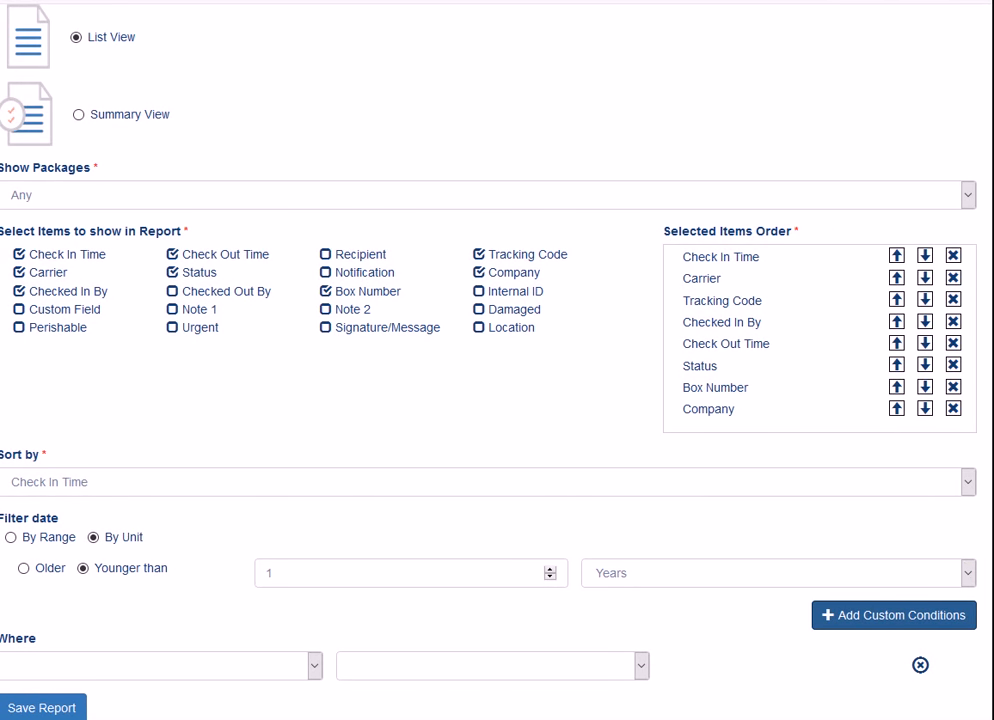
- Set the Where condition to Package Status NOT Deleted and save the report
left_click(314, 667)
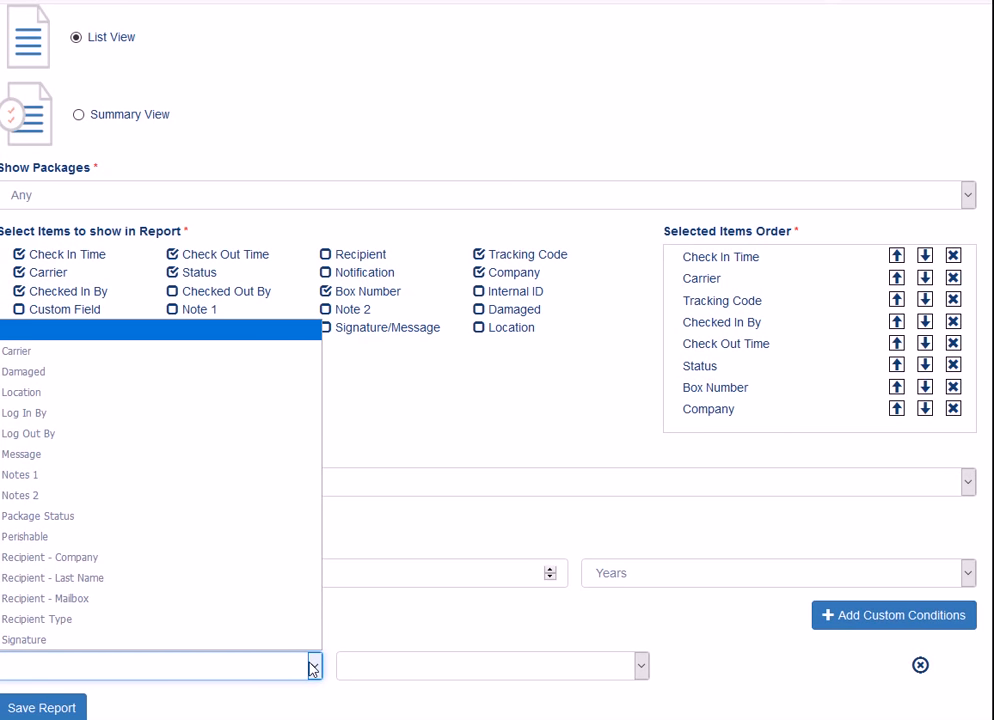
left_click(294, 518)
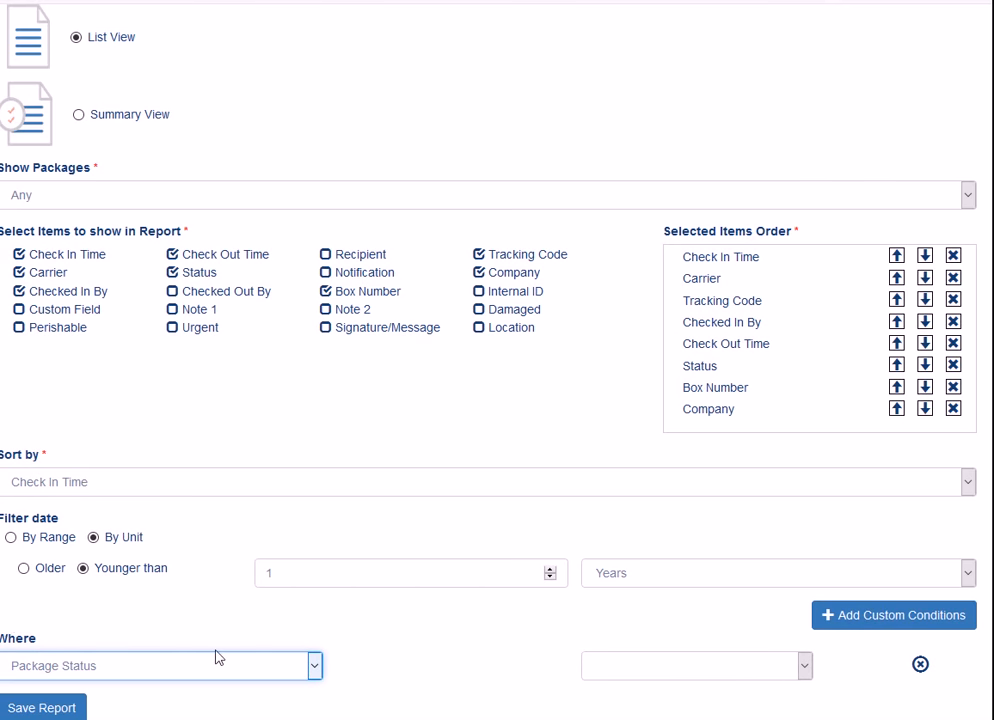
left_click(742, 668)
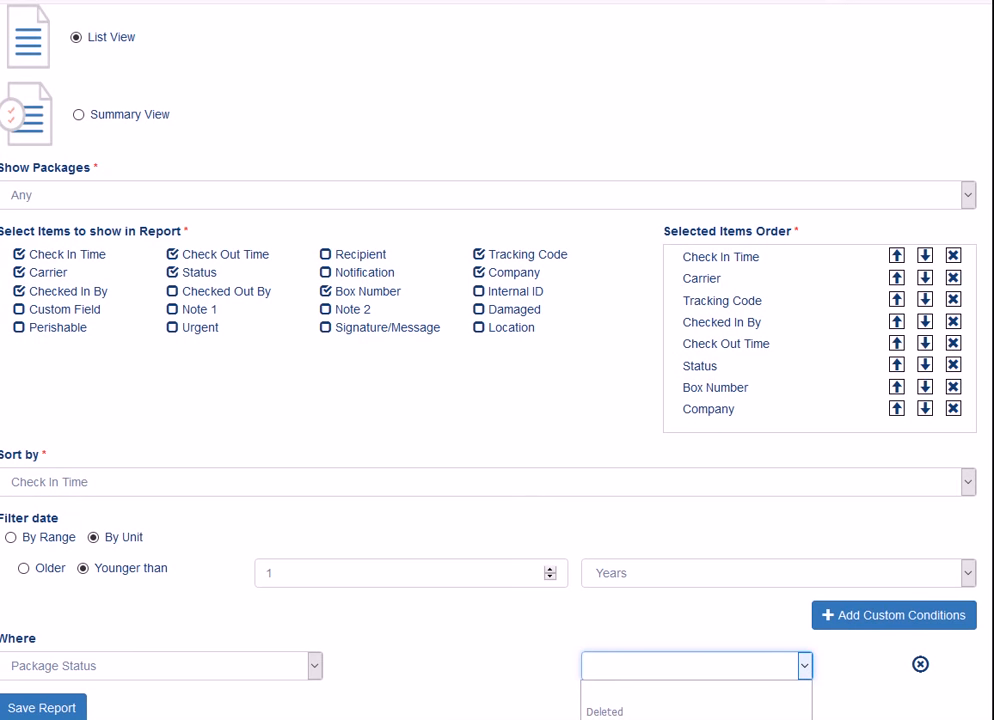
left_click(628, 716)
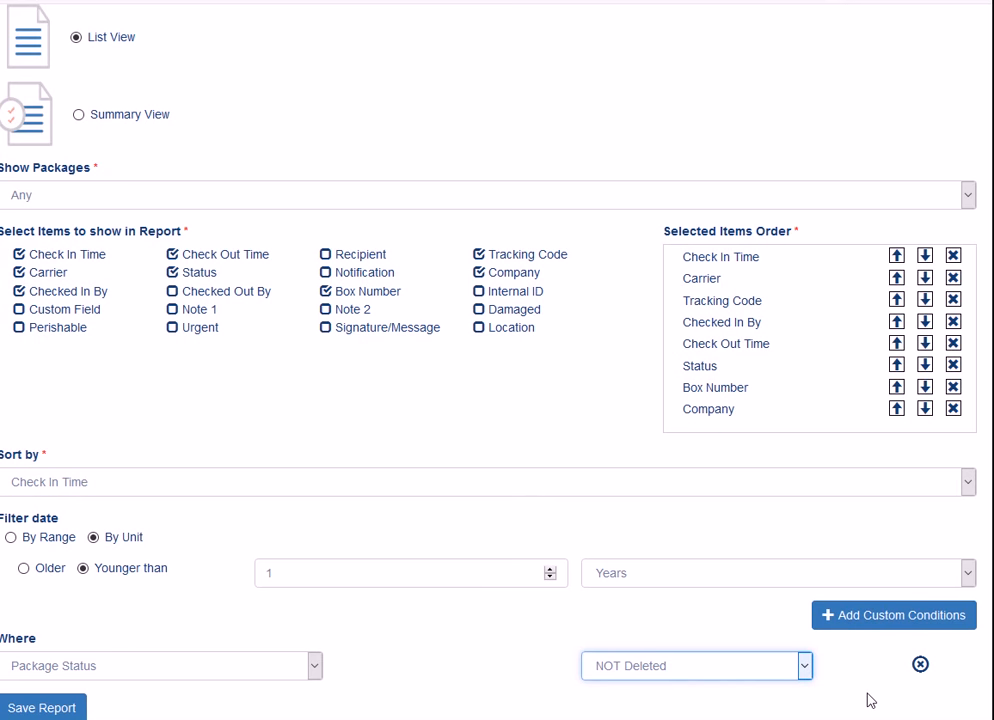
left_click(49, 712)
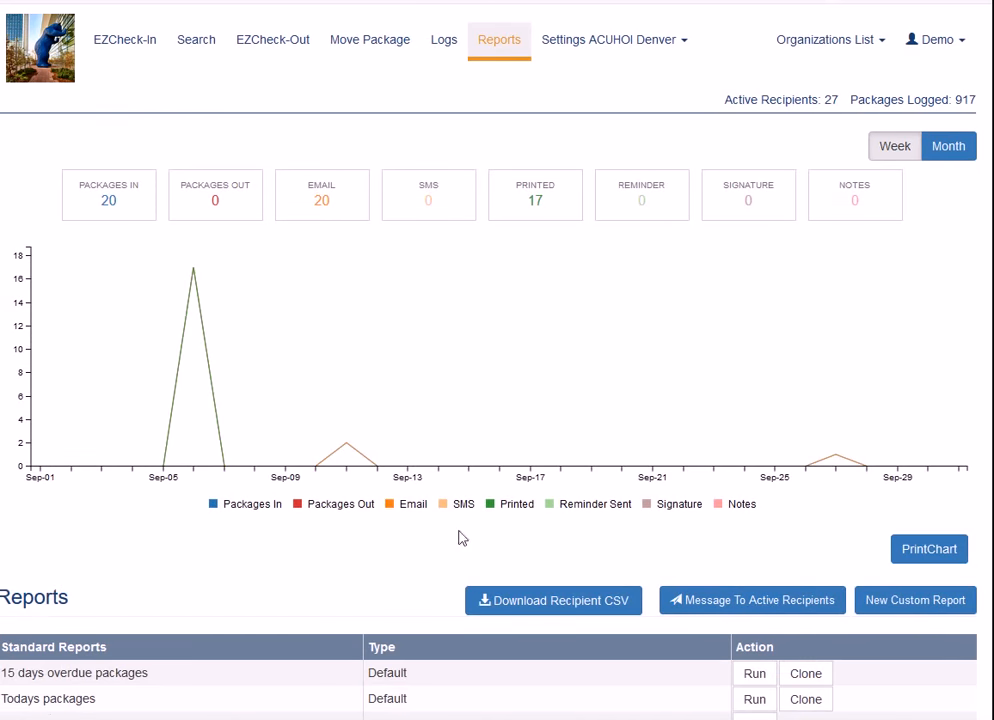
- Page forward to page 4 of Custom Reports and run New List view report
scroll(657, 340, "down", 3)
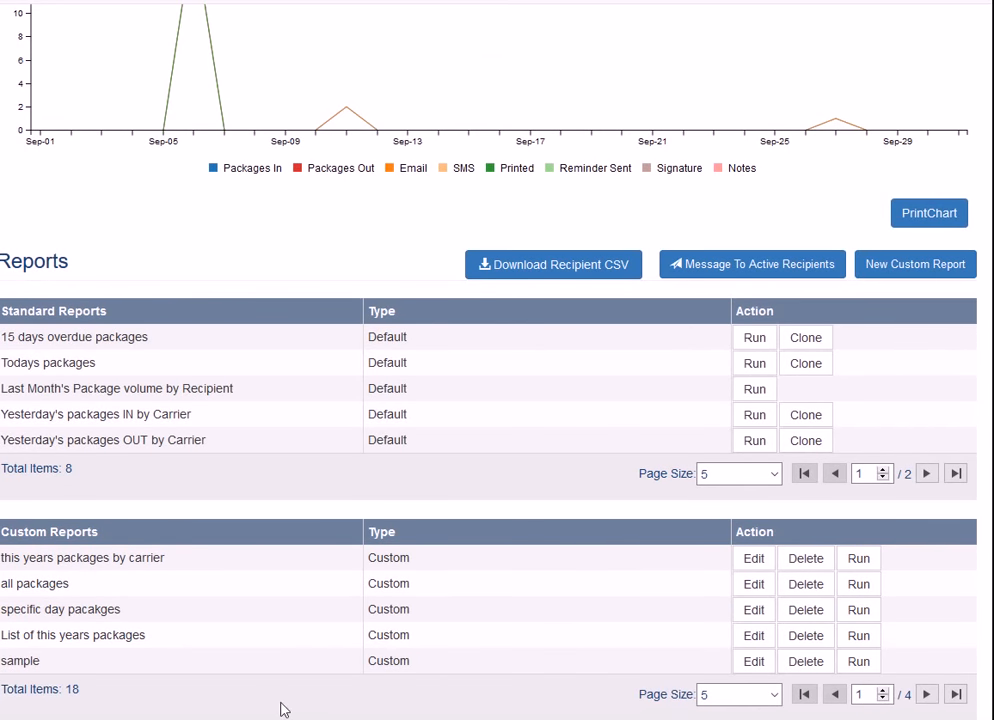
left_click(926, 694)
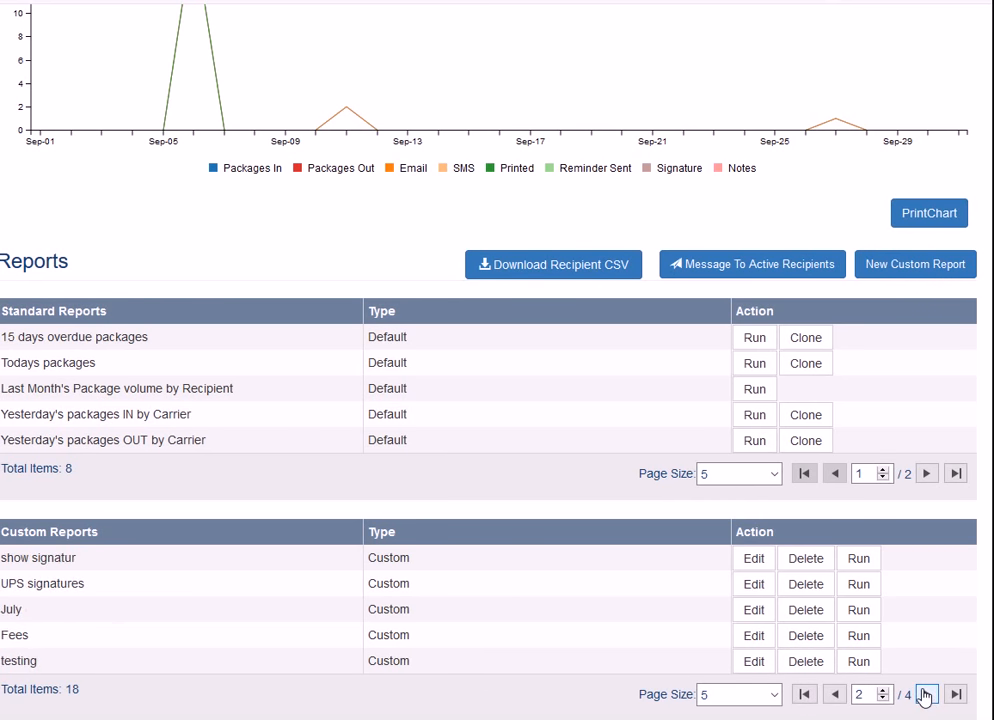
left_click(926, 694)
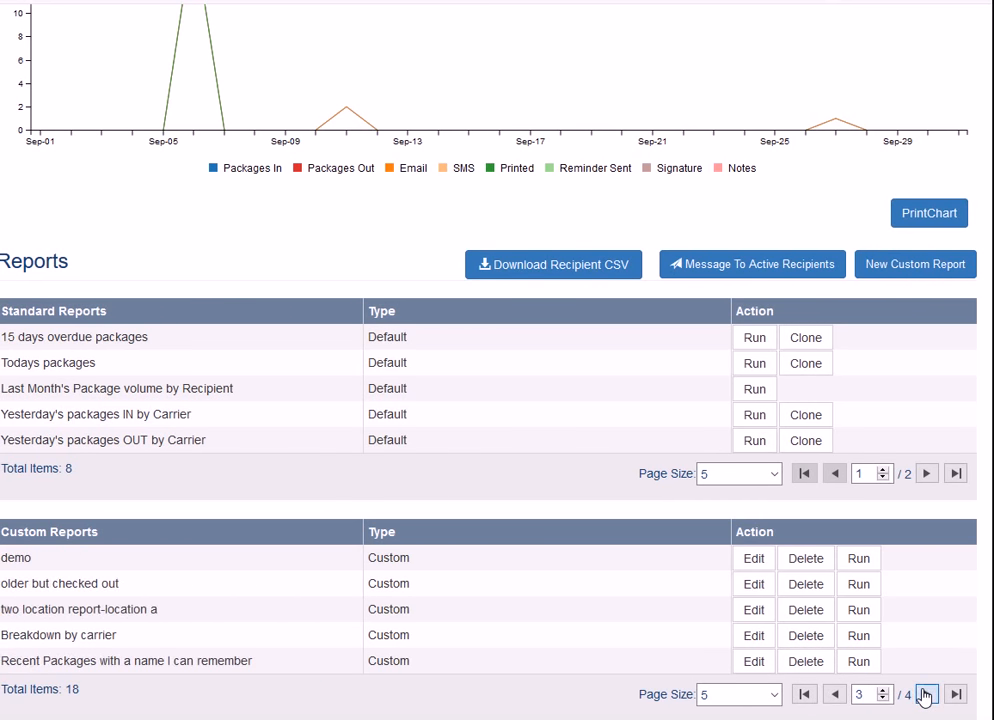
left_click(926, 694)
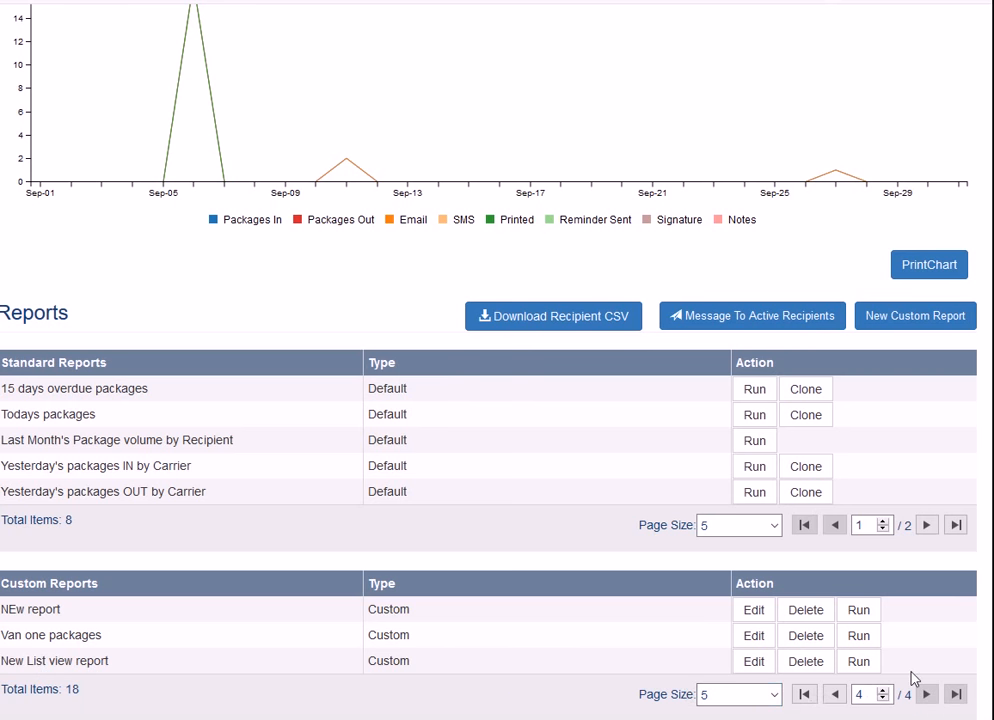
left_click(859, 662)
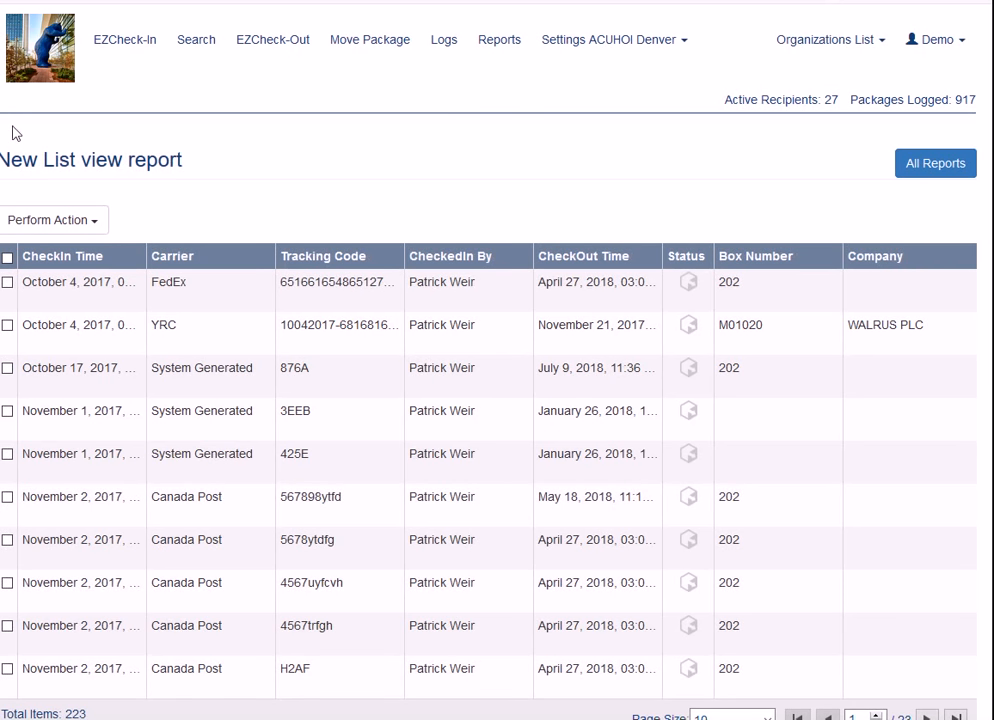
- Tick the 5678ytdfg package row and check the Perform Action list without choosing an action
scroll(420, 343, "down", 1)
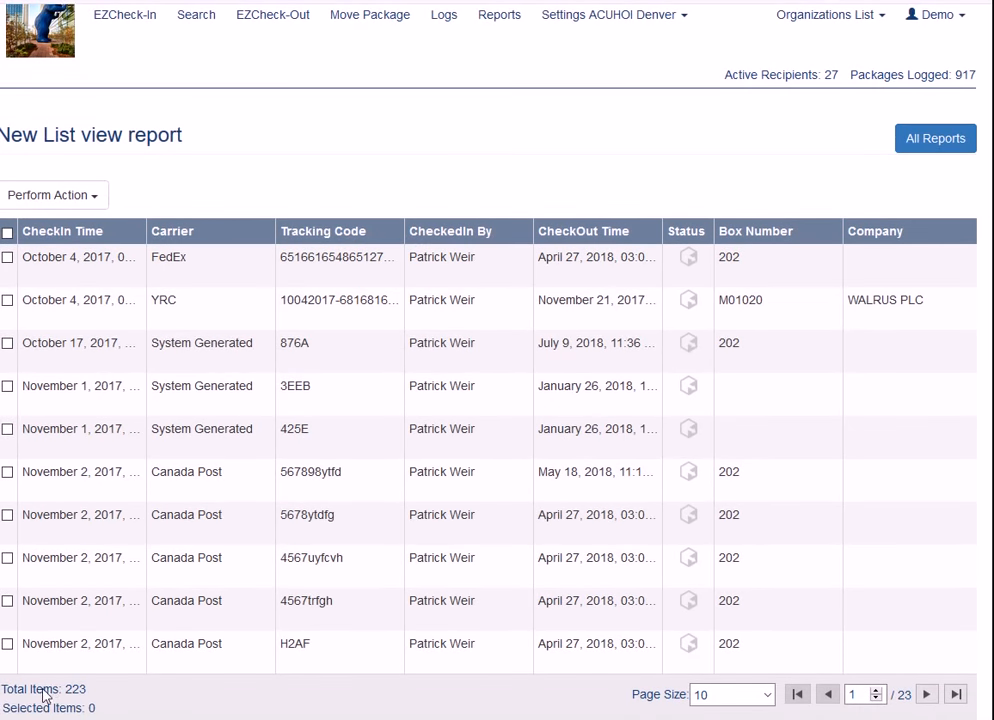
left_click(765, 695)
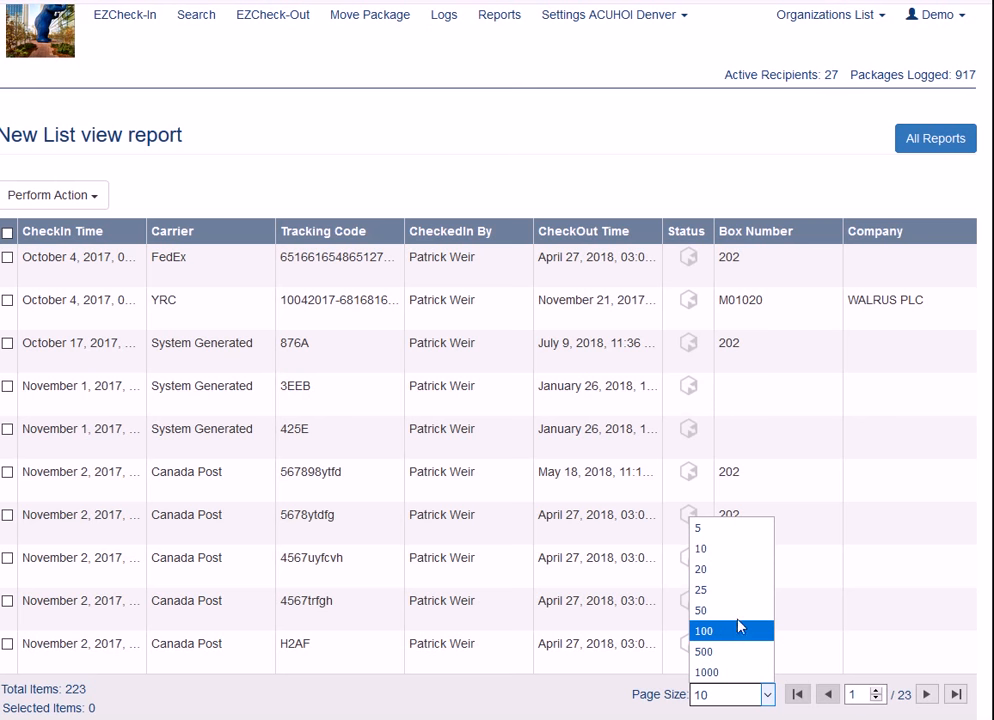
left_click(939, 541)
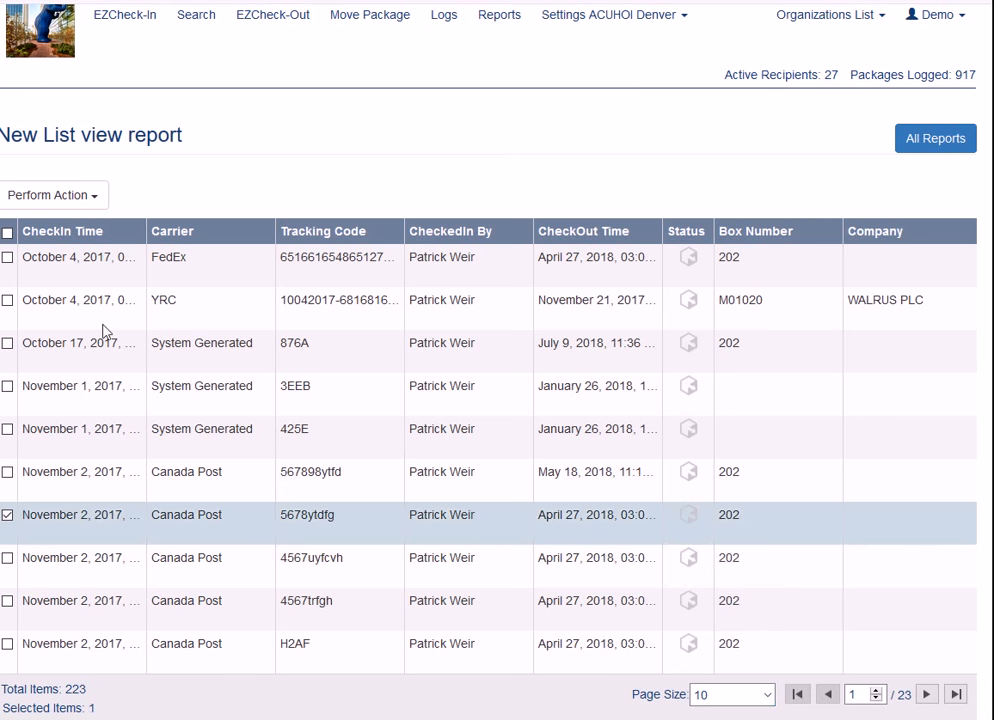
left_click(103, 203)
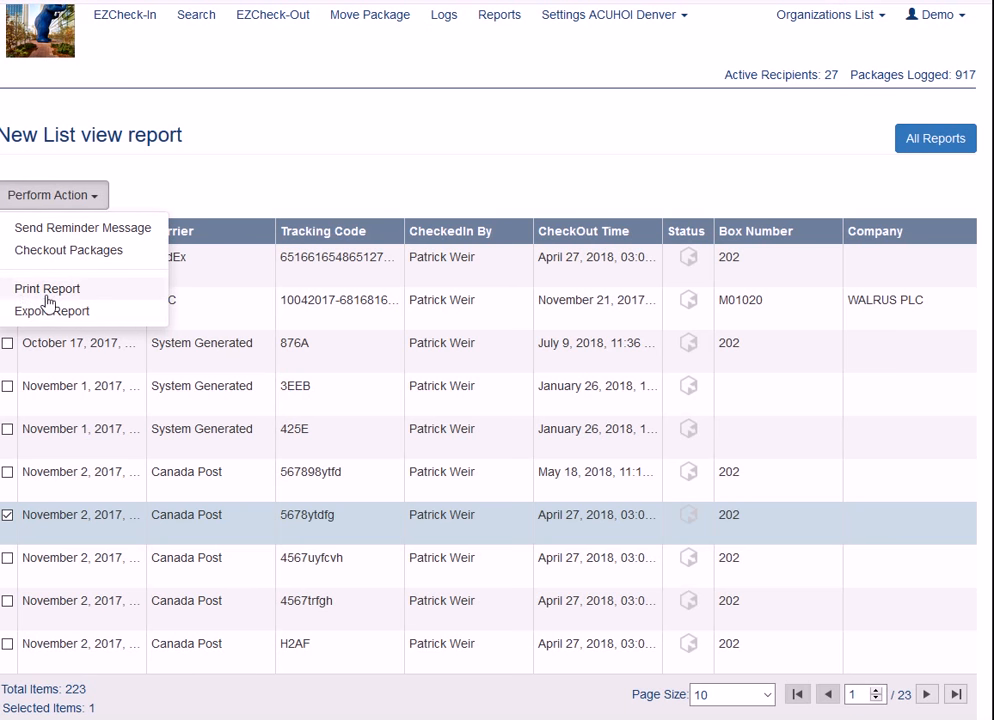
left_click(341, 171)
scroll(481, 249, "up", 1)
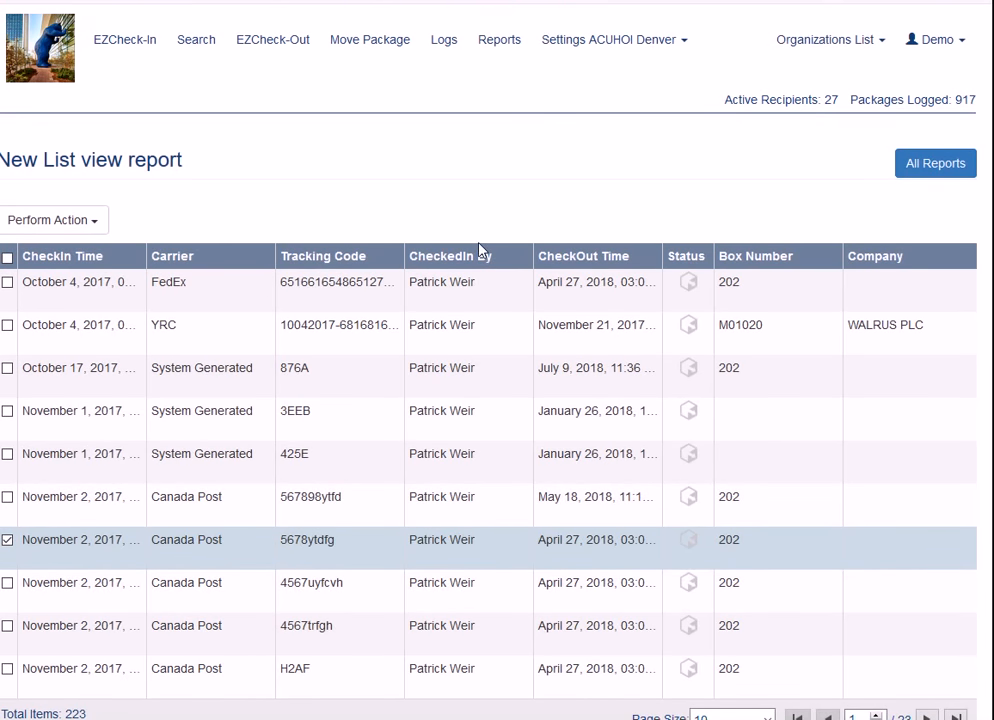